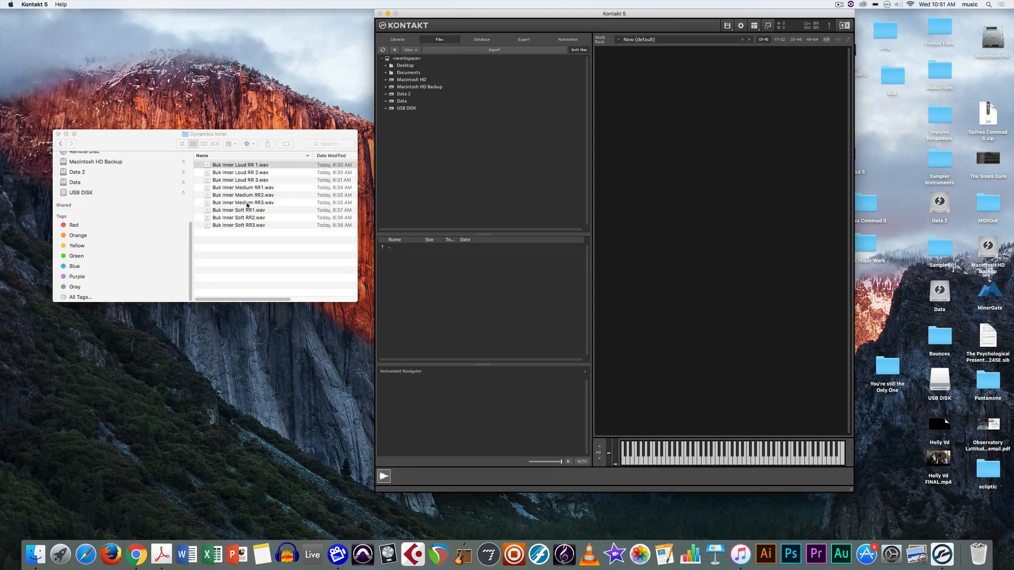
Show the Desktop folder's contents in Kontakt's Files browser beside the Dynamics Inner samples folder.
click(248, 237)
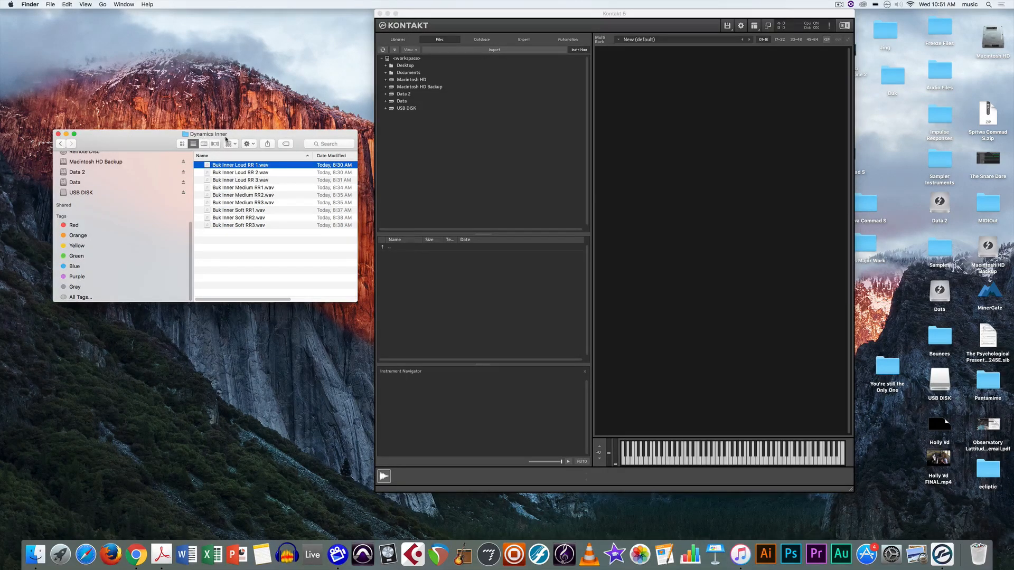
click(488, 68)
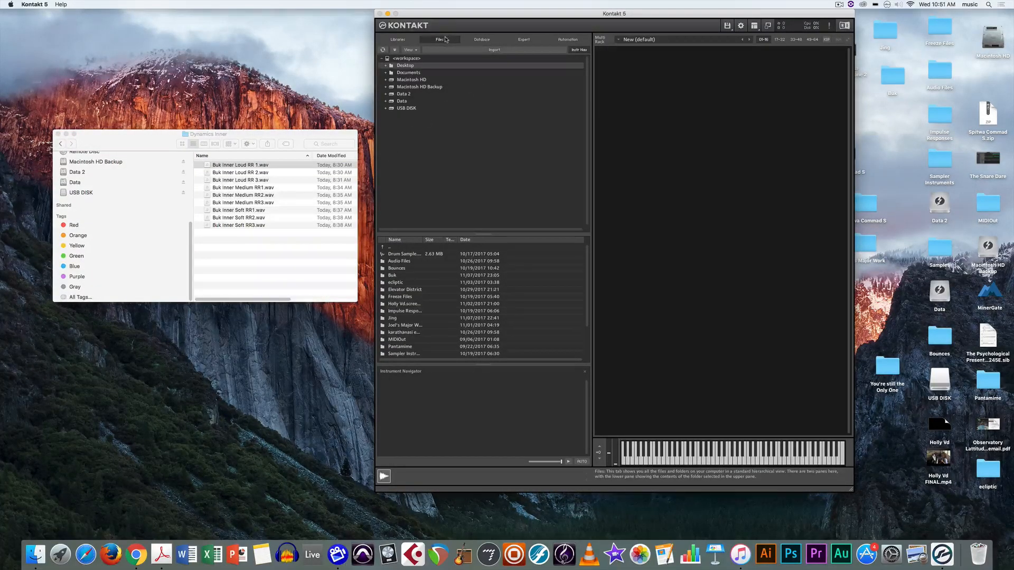
click(262, 253)
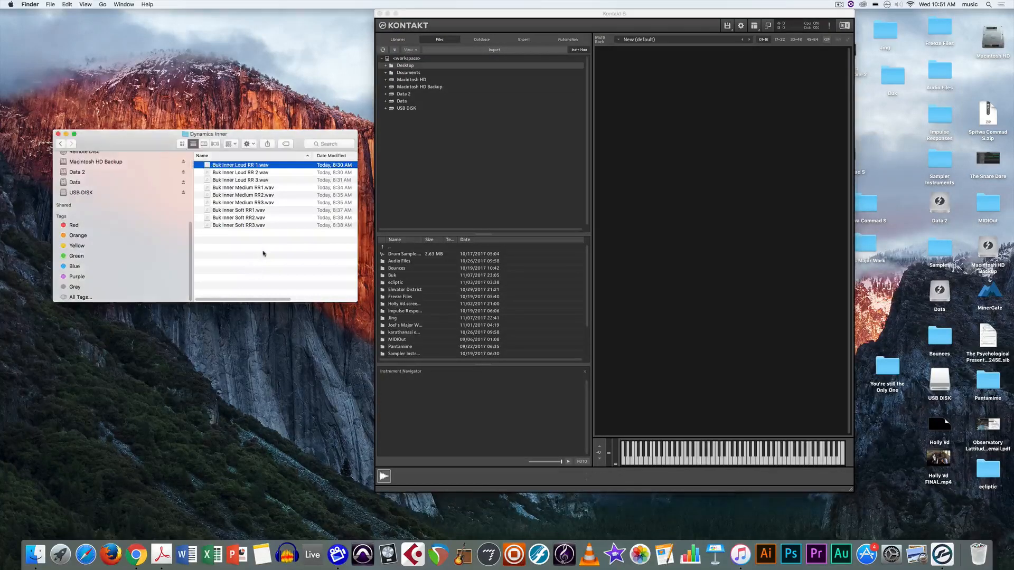
click(588, 186)
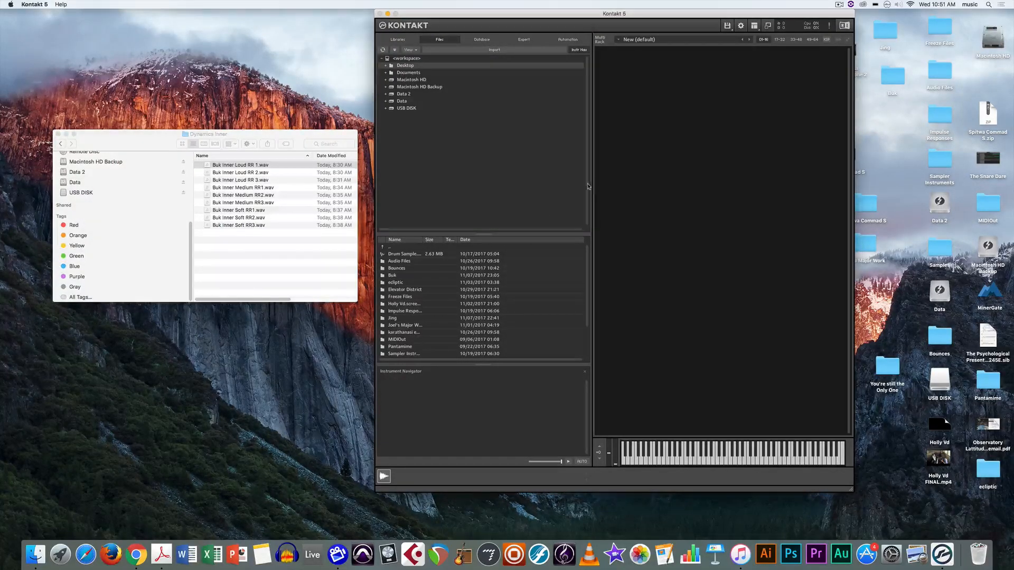
Add an empty instrument to the Multi Rack and rename it from 'New (default)' to 'New Instrument'.
double_click(677, 61)
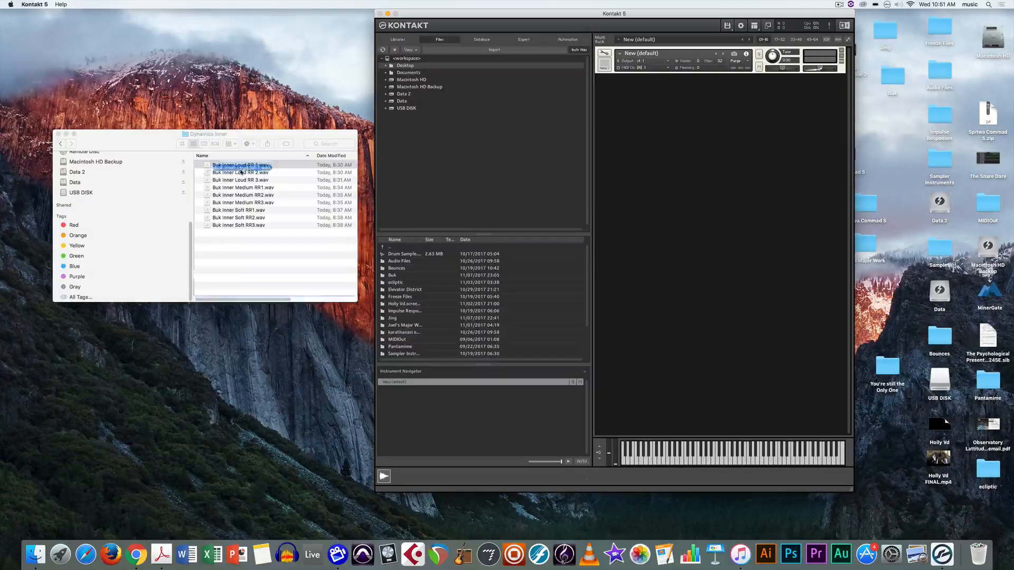
click(240, 166)
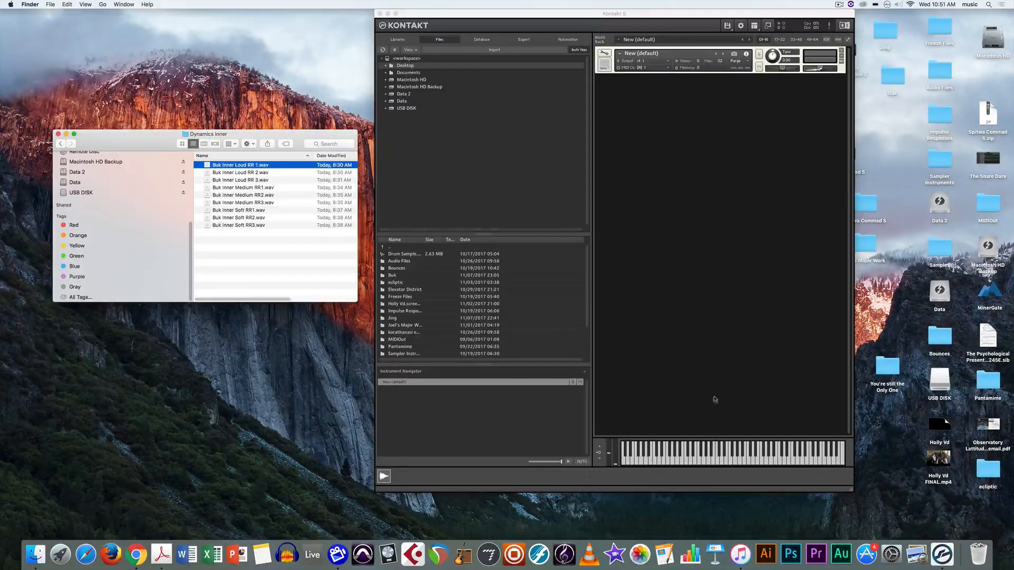
click(676, 459)
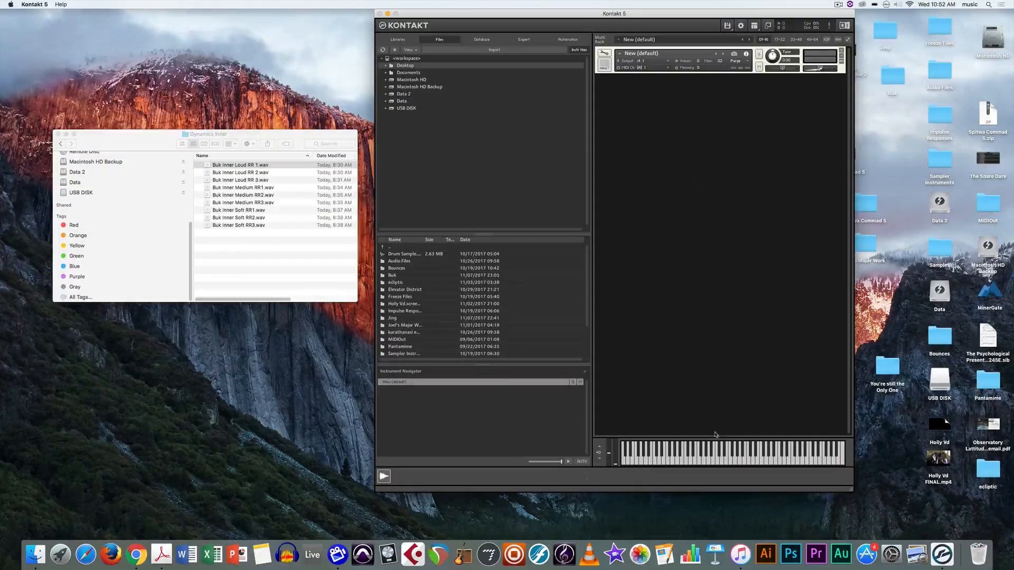
drag(685, 56, 620, 49)
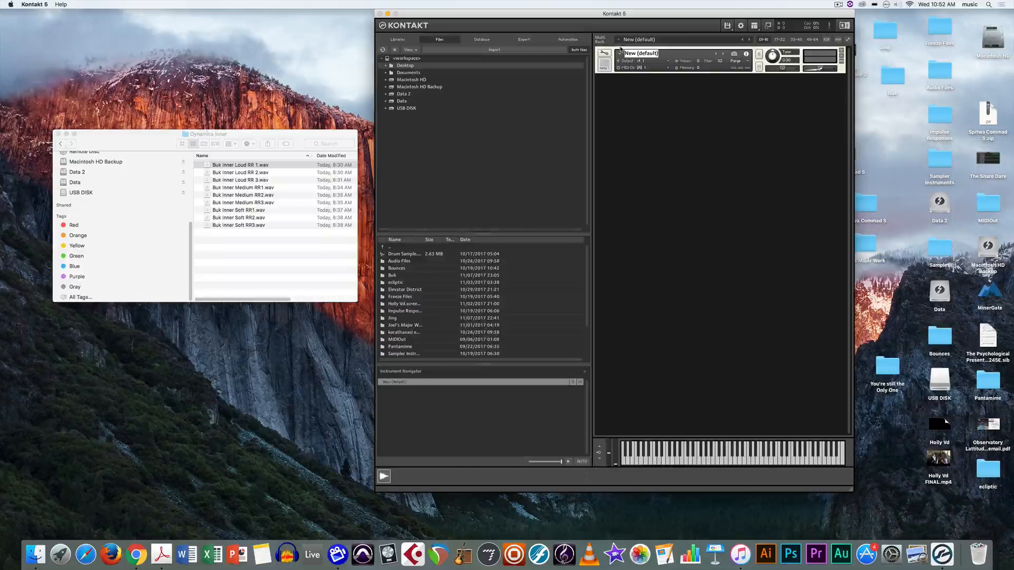
text(New Instrument)
key(Return)
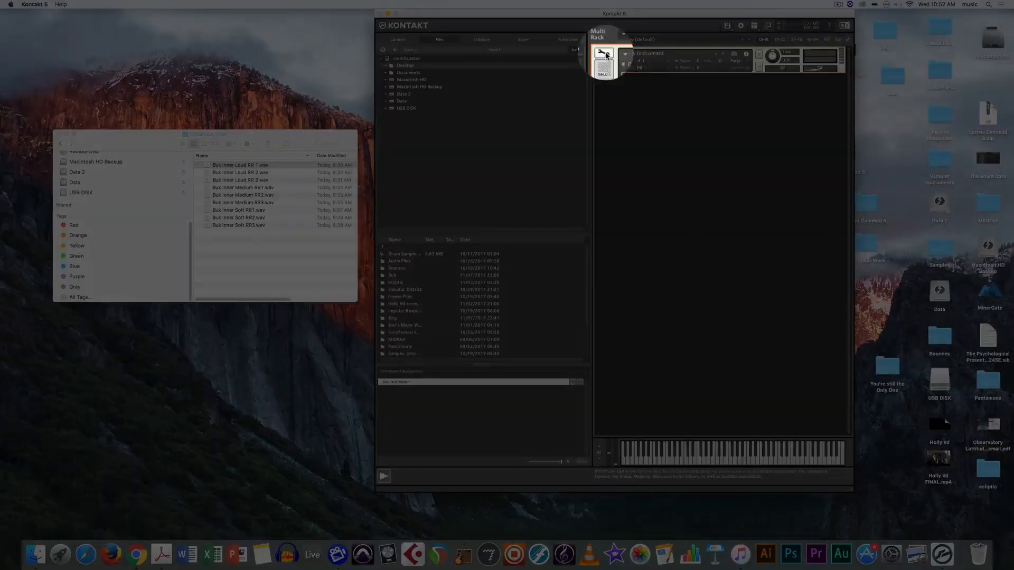
Put New Instrument into edit mode and show its empty Mapping Editor grid.
click(604, 54)
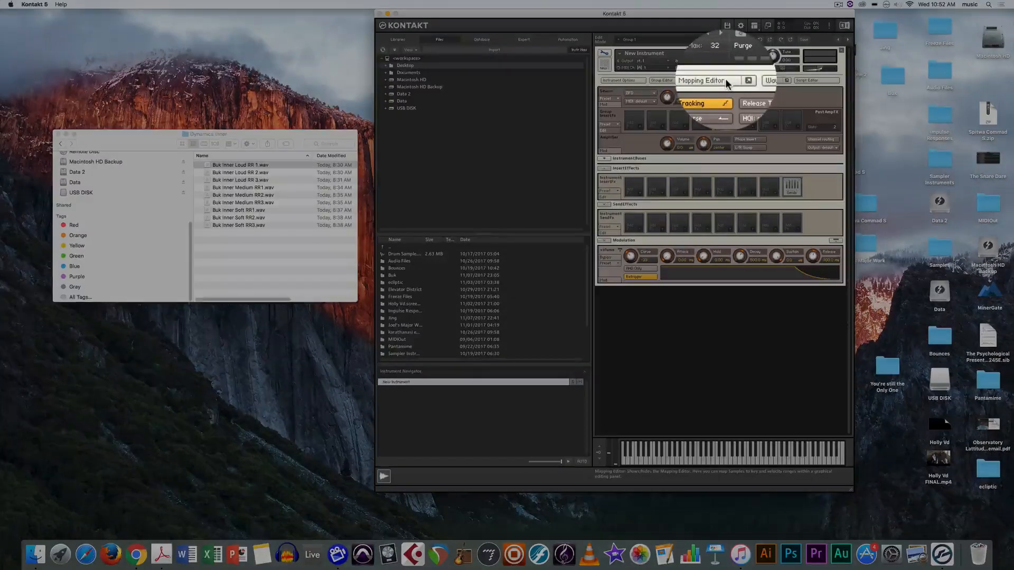
click(725, 81)
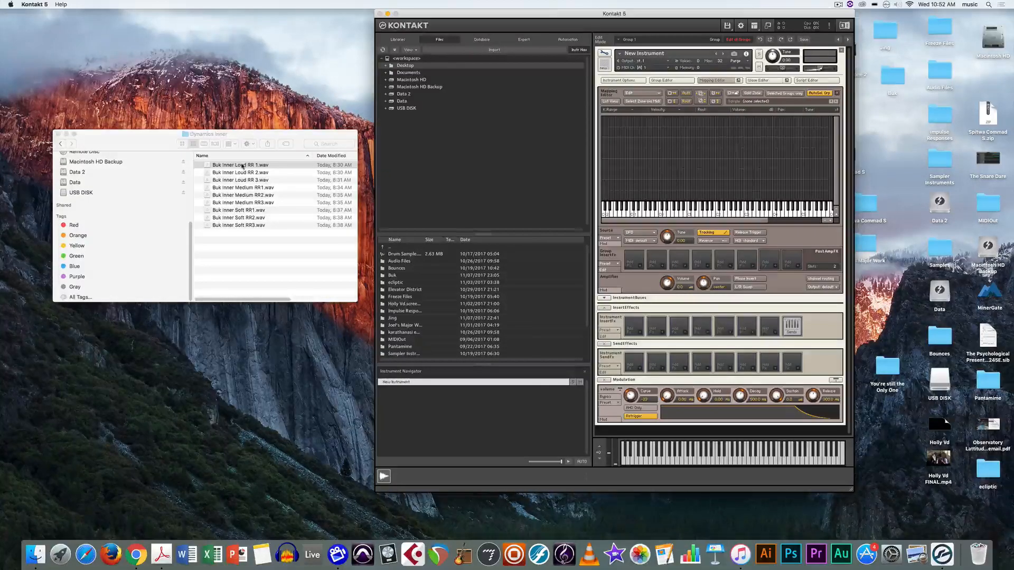
Map Buk Inner Loud RR 1.wav to the single key C1, then drag in Buk Inner Loud RR 2.wav.
drag(237, 168, 692, 180)
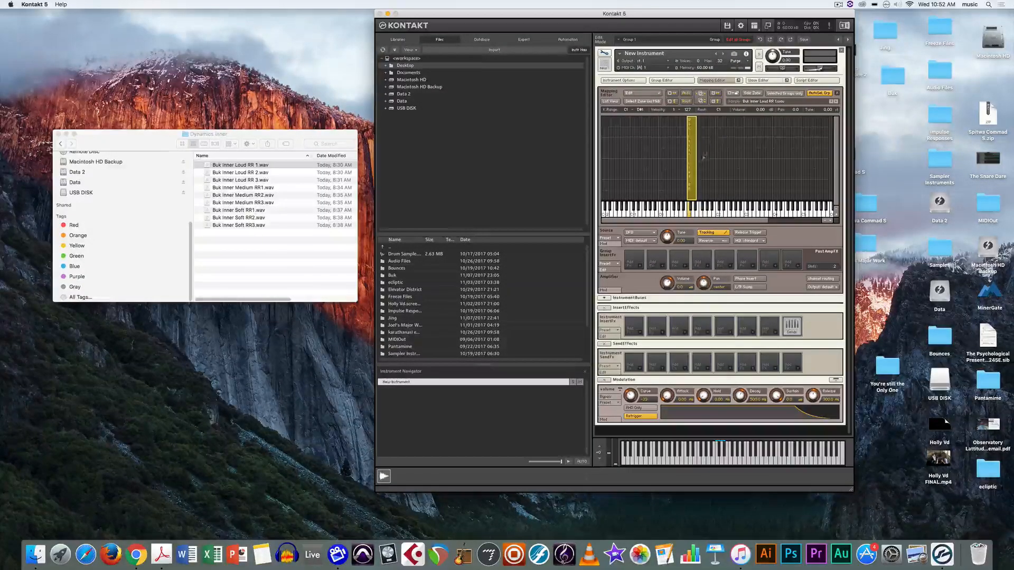
drag(697, 157, 688, 157)
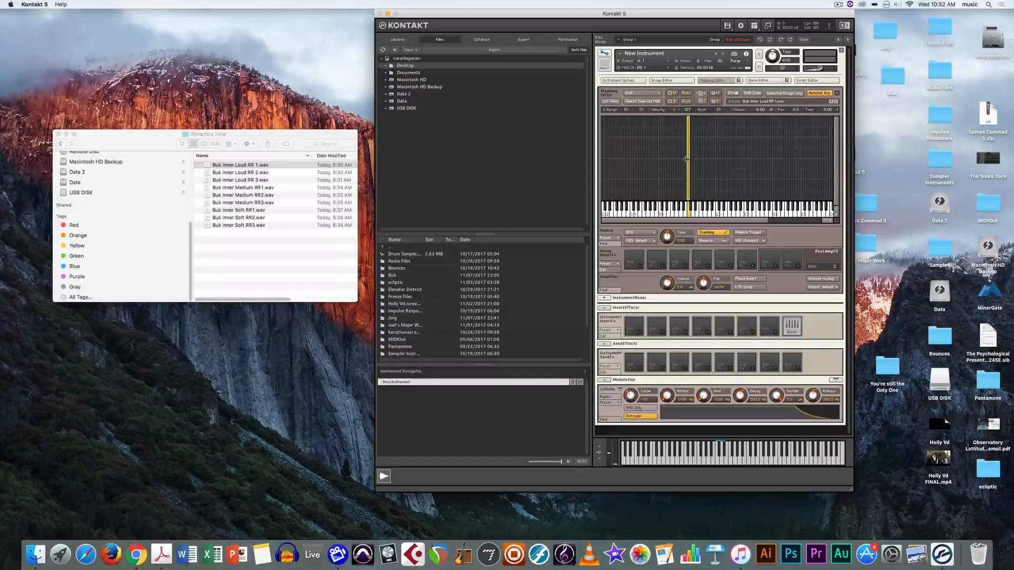
click(708, 167)
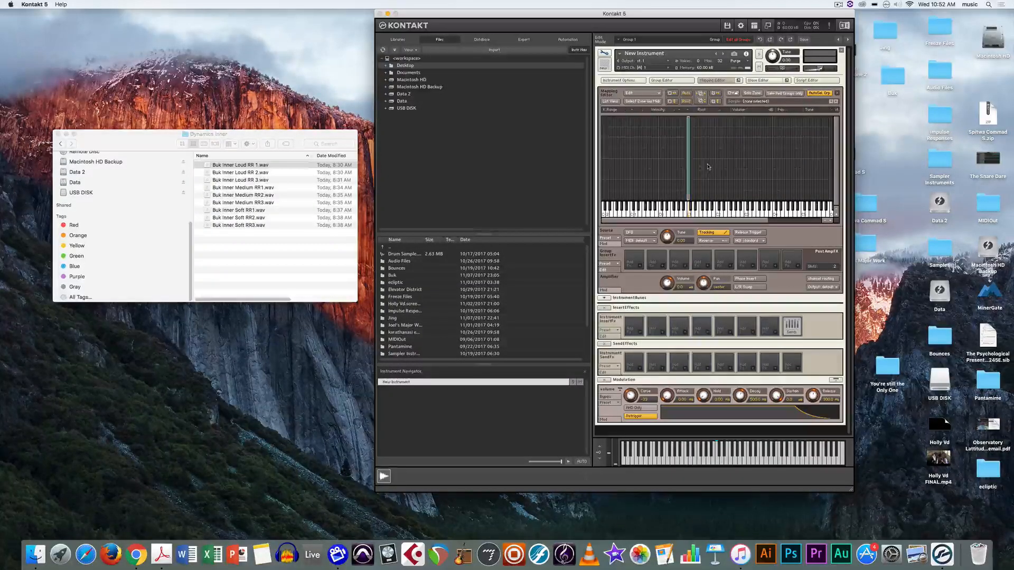
click(234, 174)
drag(234, 173, 710, 118)
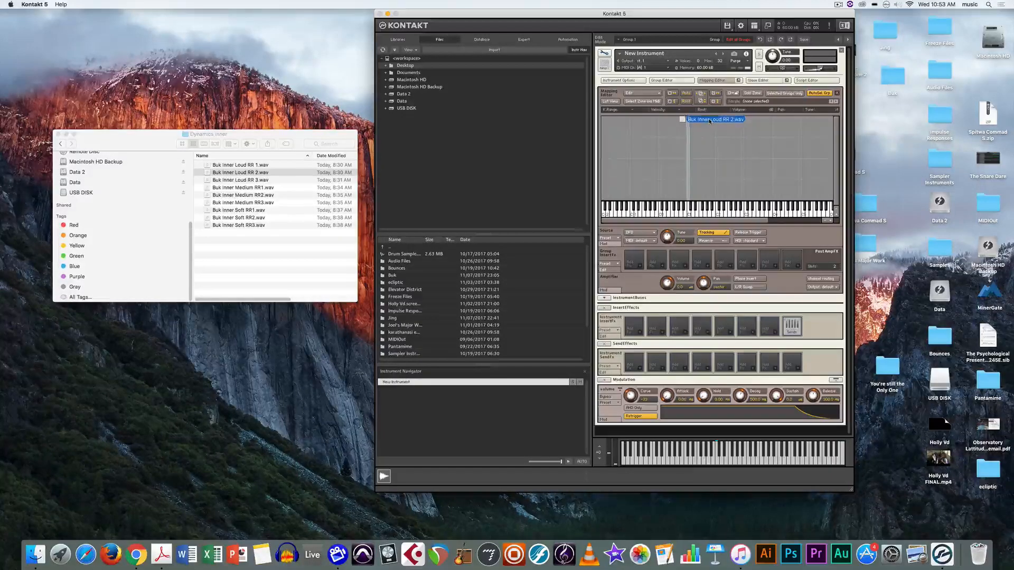
Delete the misplaced D#1 zone and place the loud sample as a zone on C1.
drag(710, 119, 695, 184)
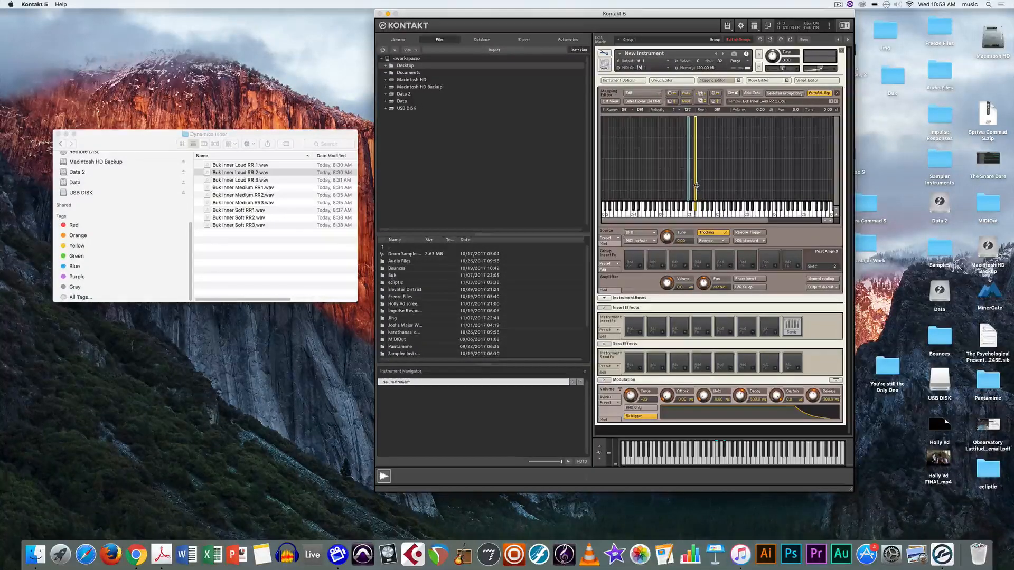
key(Delete)
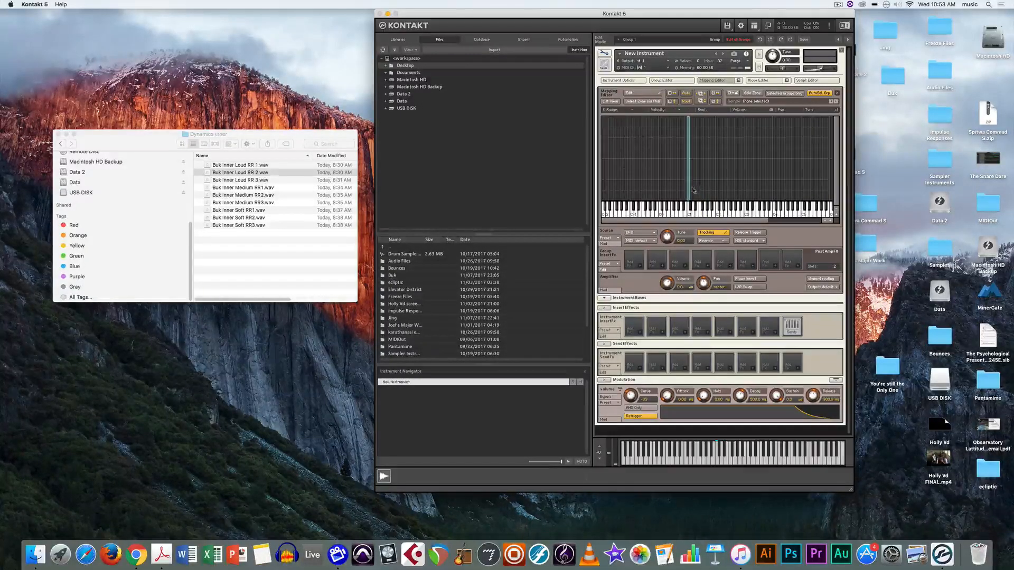
drag(690, 187, 688, 189)
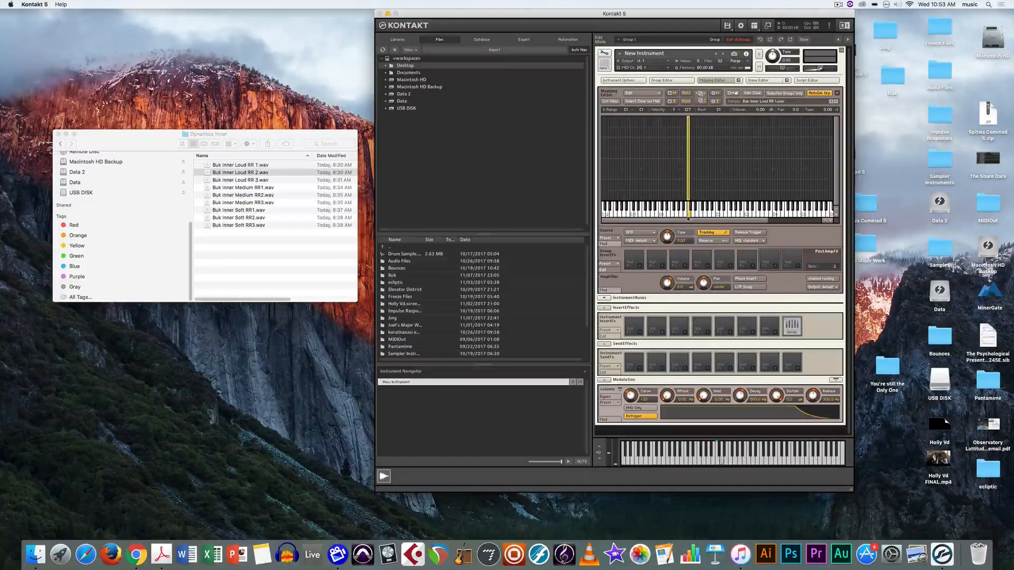
Audition the loud C1 sample and restrict its zone to velocities 103–127.
click(688, 216)
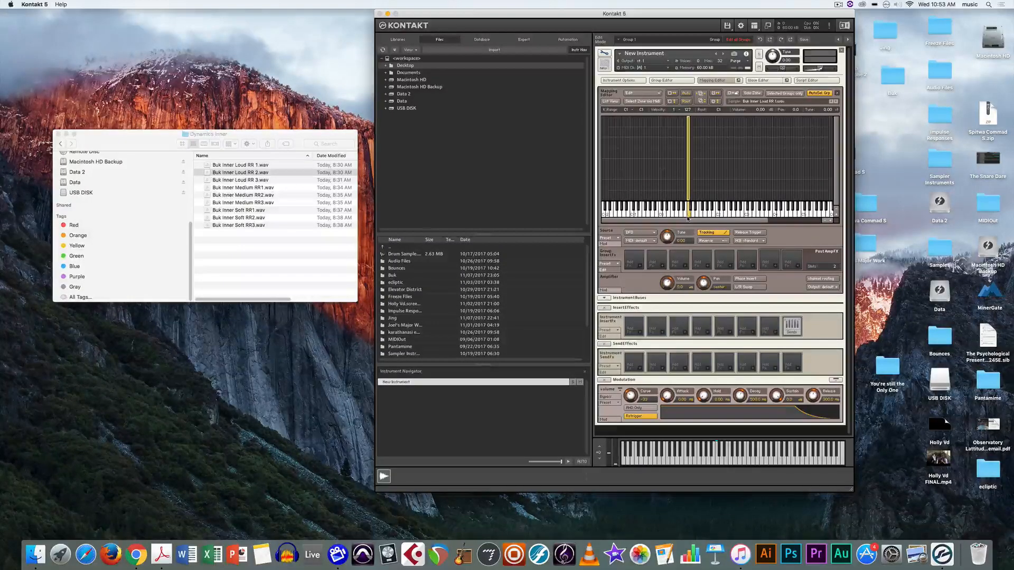
click(688, 217)
click(687, 218)
click(687, 217)
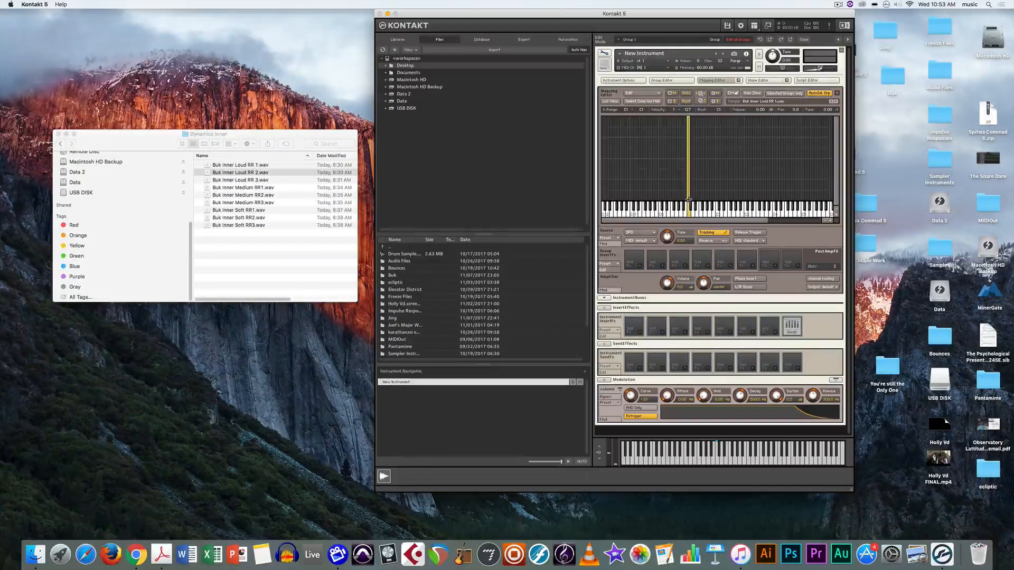
drag(688, 200, 688, 128)
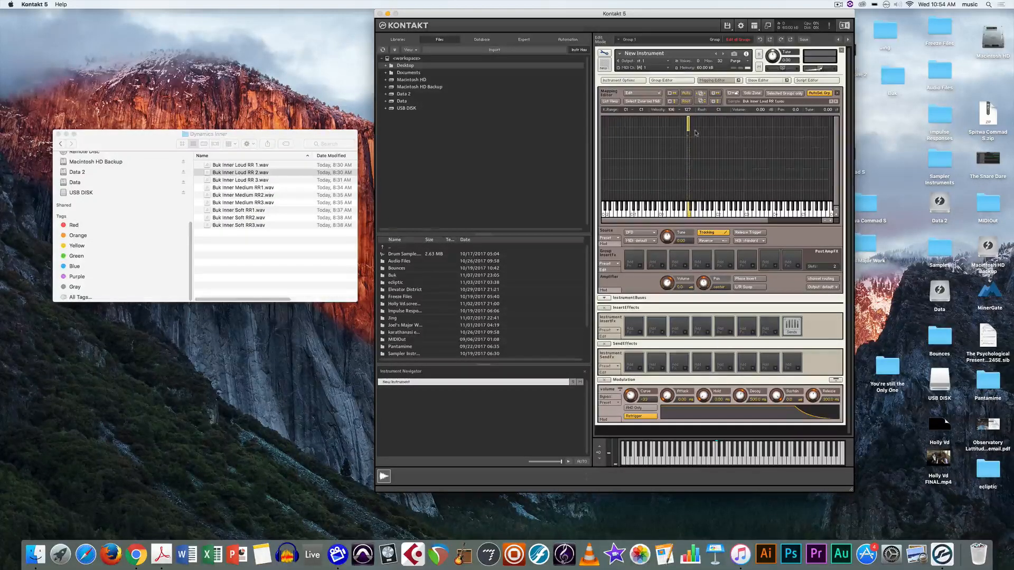
Deselect the finished loud zone and browse the Buk Inner Medium and Soft WAV files in Finder.
click(696, 133)
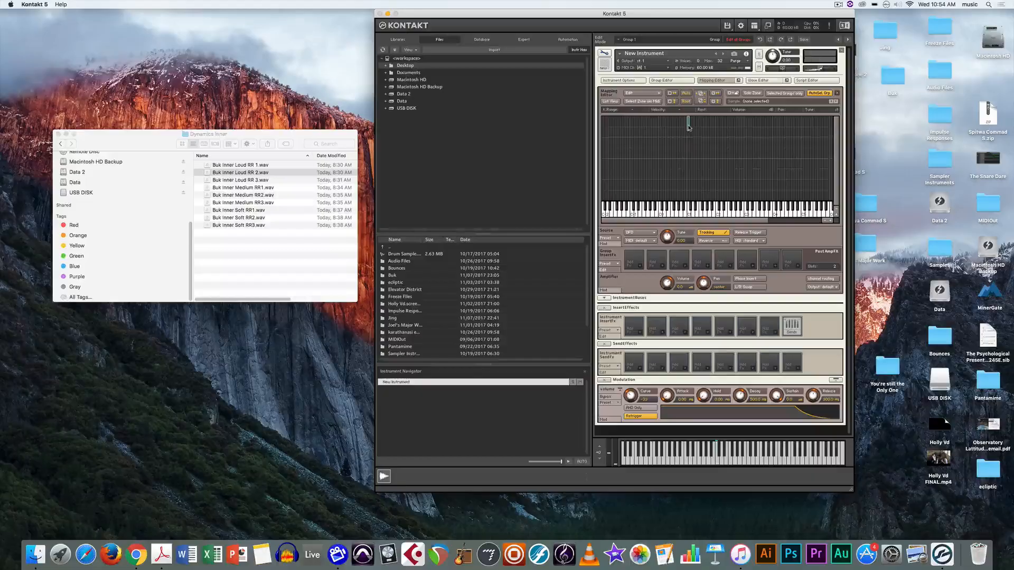
click(695, 161)
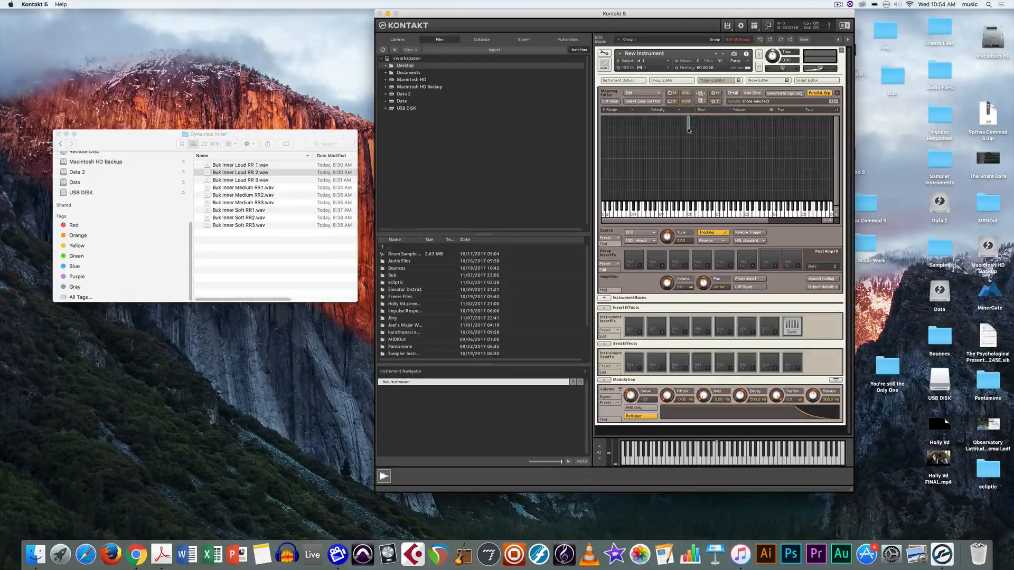
click(270, 193)
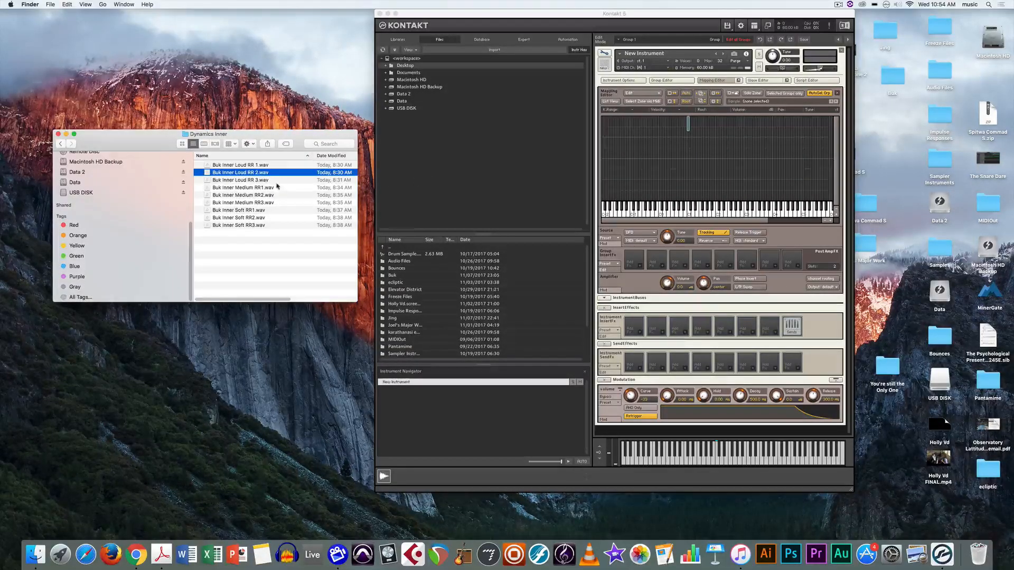
click(274, 188)
click(262, 165)
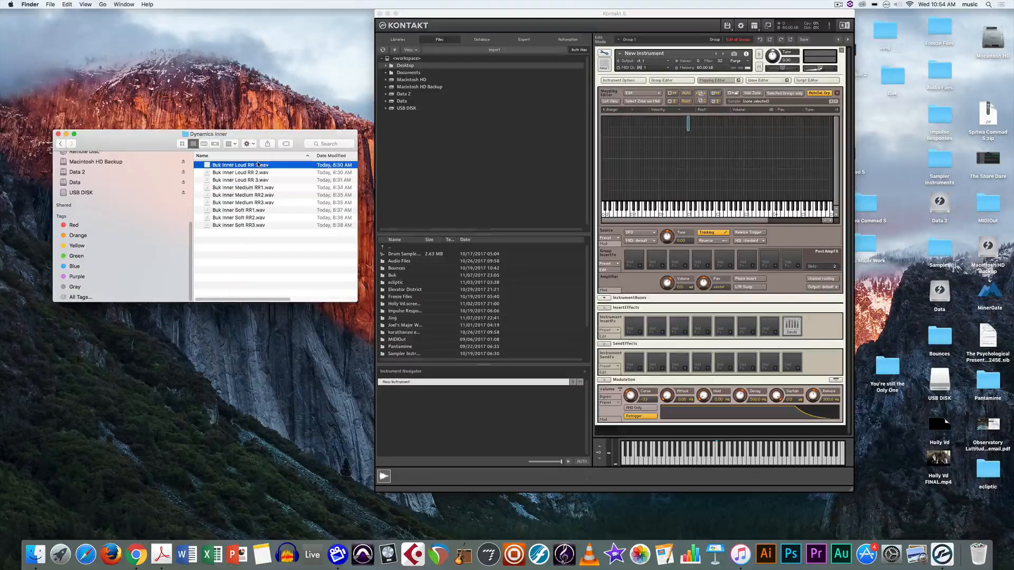
click(264, 187)
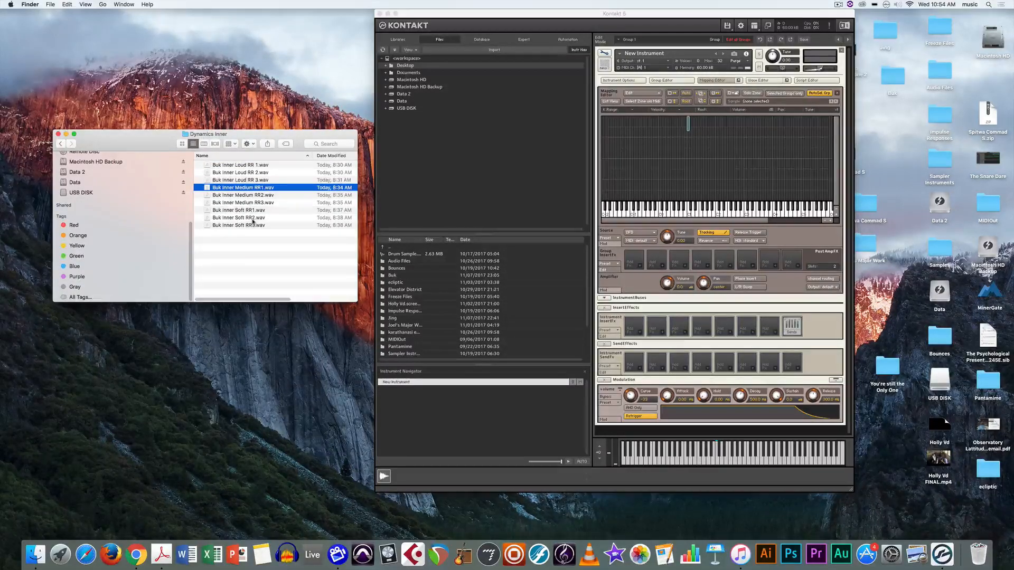
click(256, 210)
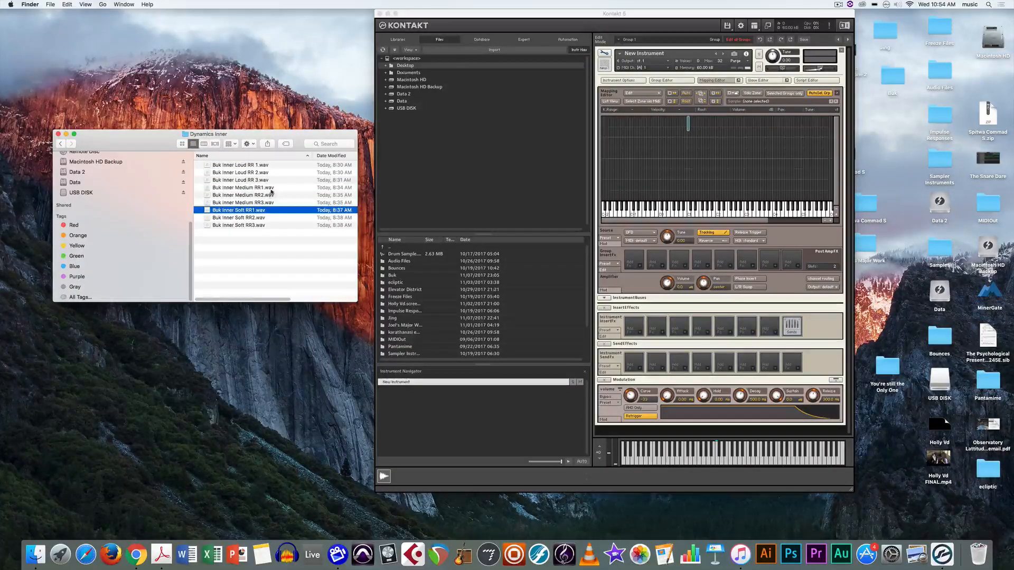
Map Buk Inner Medium RR1.wav onto C1 with its velocity range trimmed to 70–105.
drag(272, 188, 693, 178)
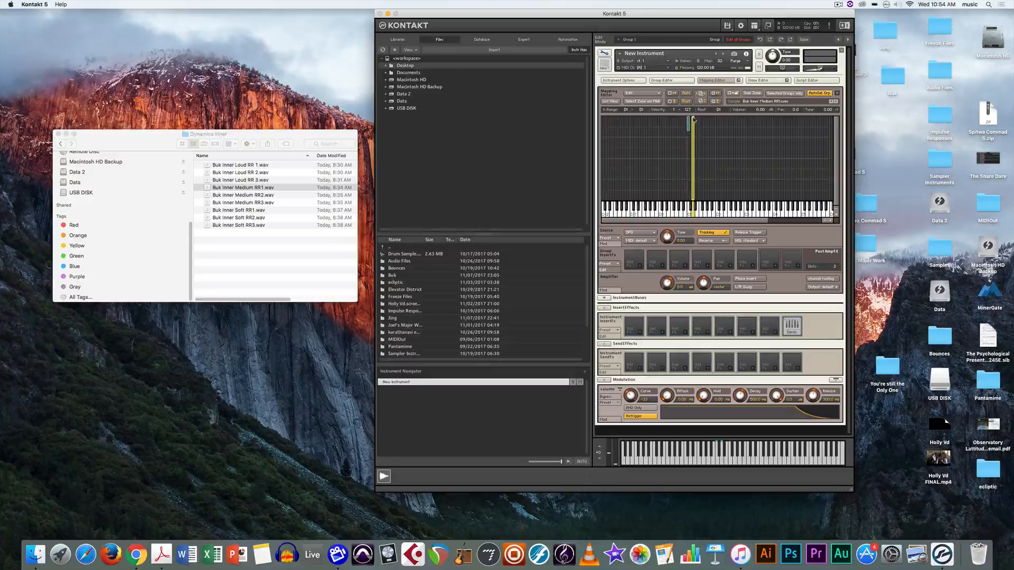
drag(692, 118, 691, 131)
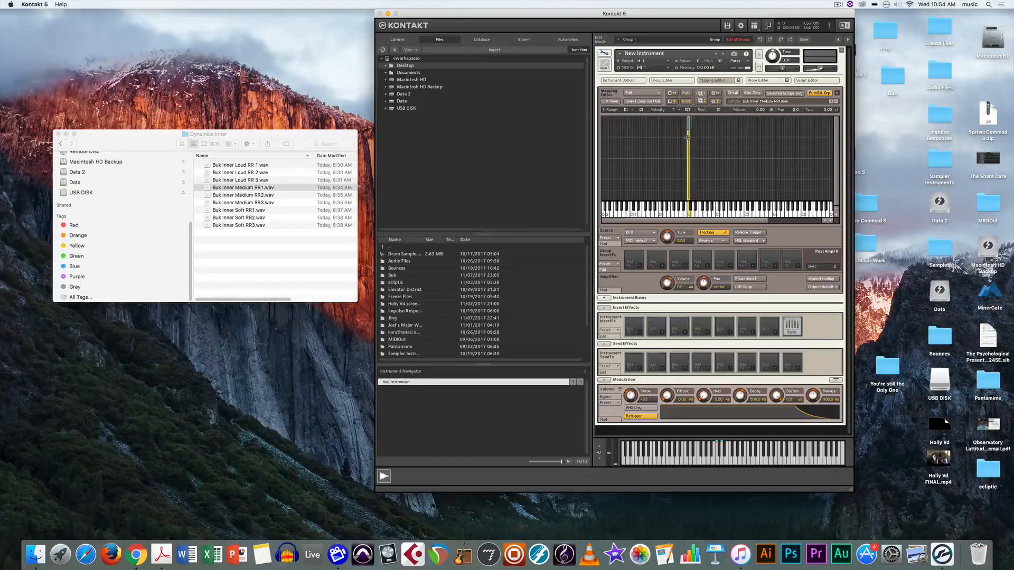
click(694, 140)
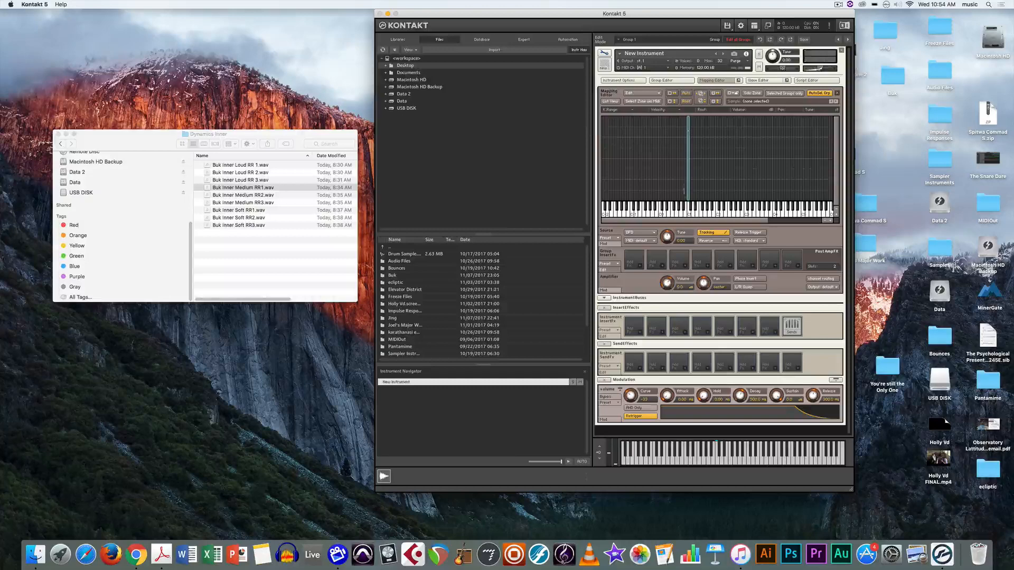
click(687, 199)
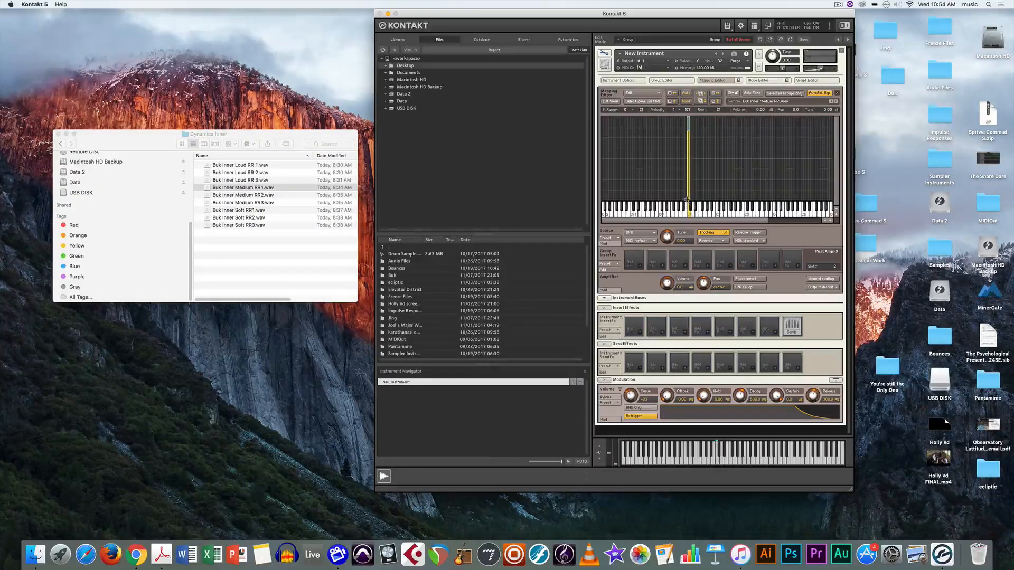
drag(687, 197, 700, 153)
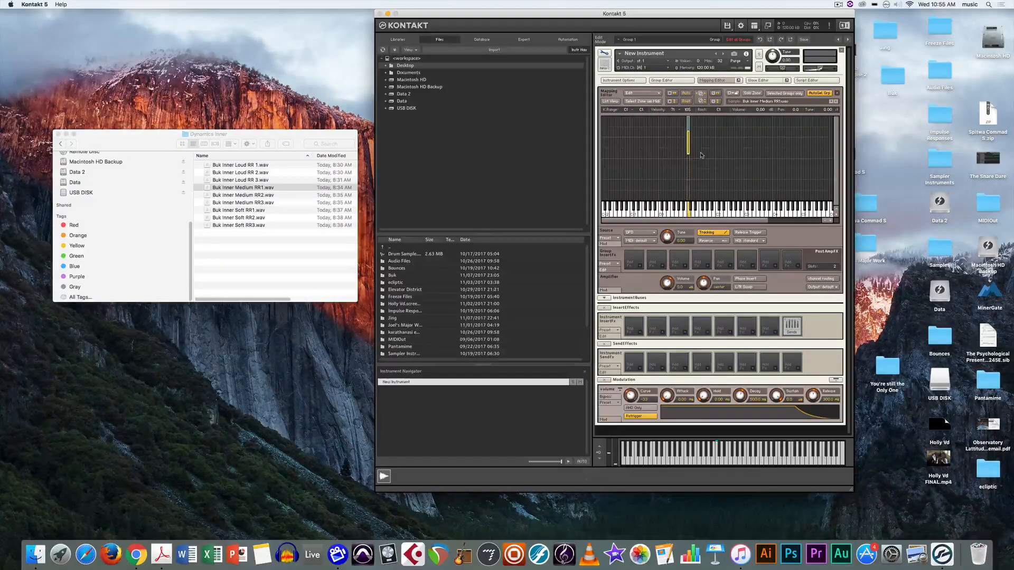
click(699, 157)
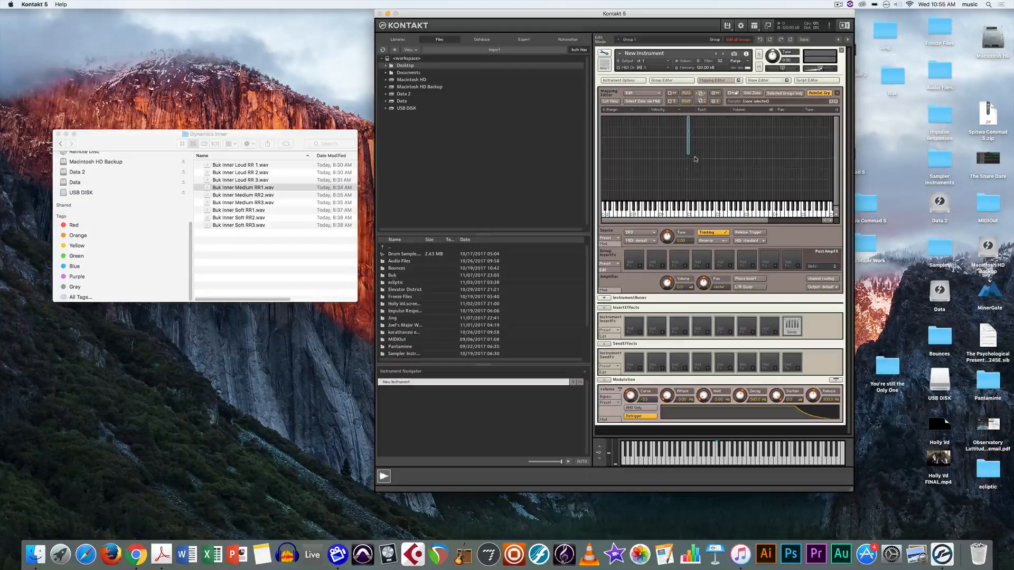
click(243, 211)
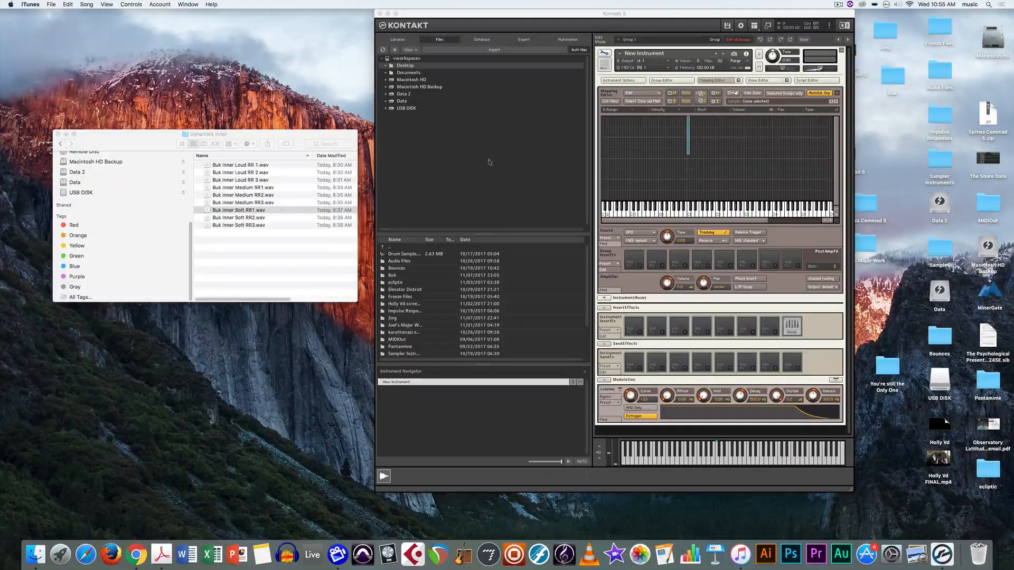
Drop Buk Inner Soft RR1.wav onto C1 covering velocities up to 70 as the bottom layer.
drag(288, 211, 687, 163)
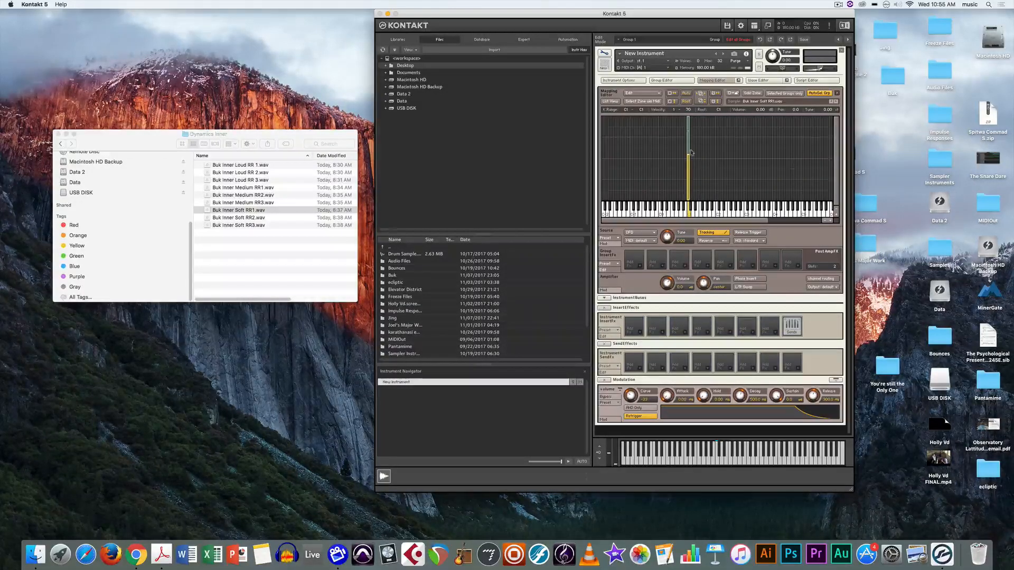
click(710, 186)
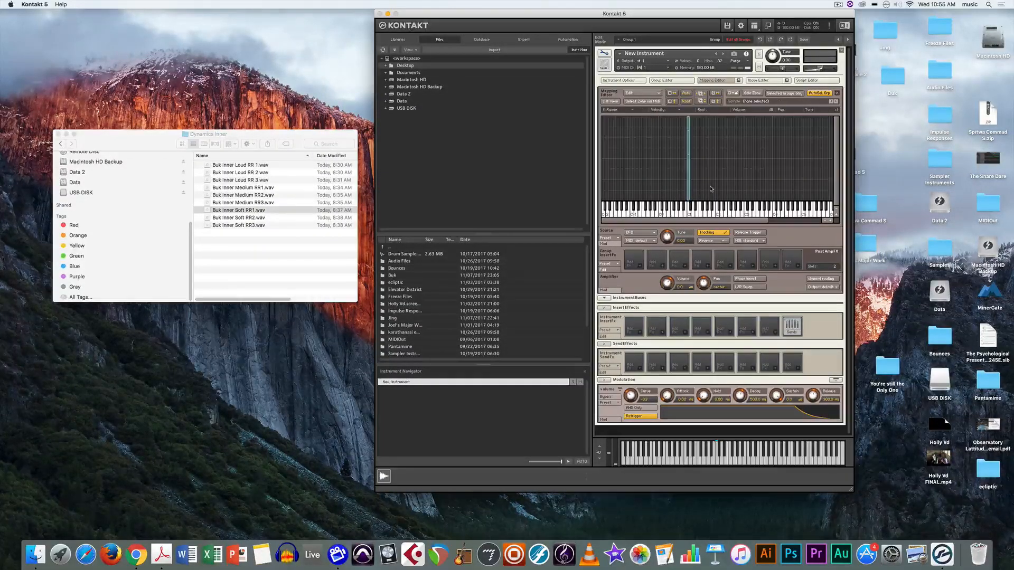